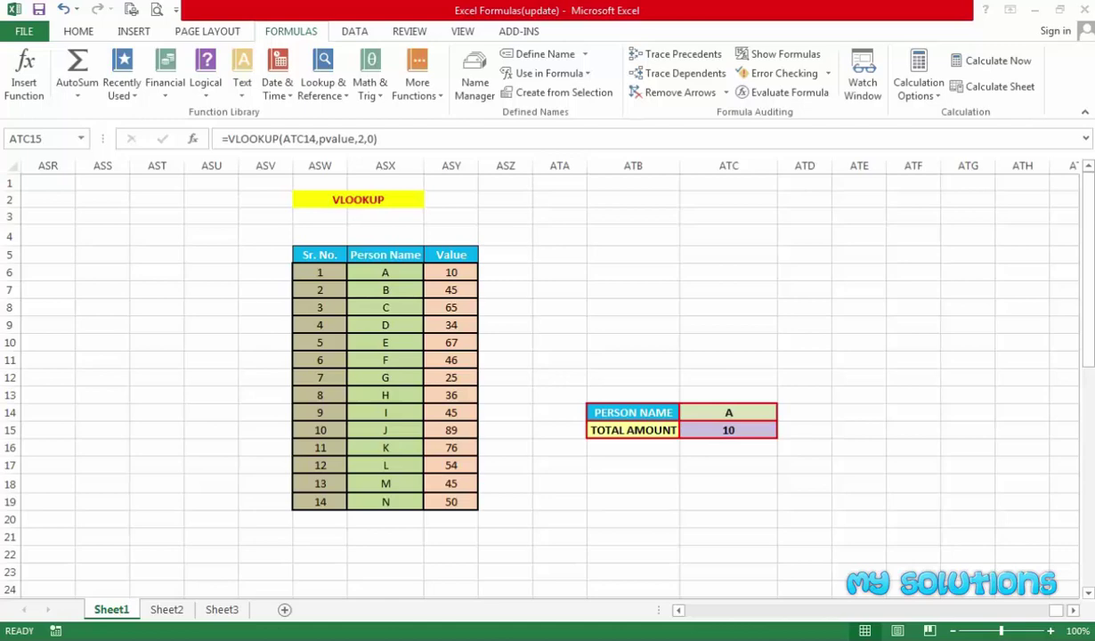
double_click(742, 422)
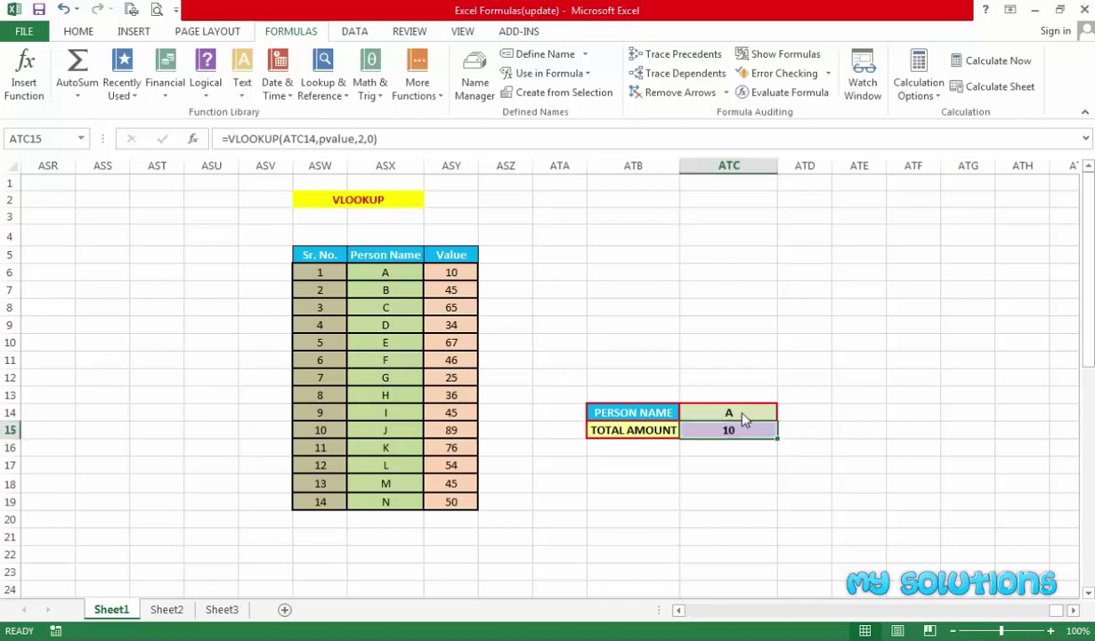
text(=)
click(738, 413)
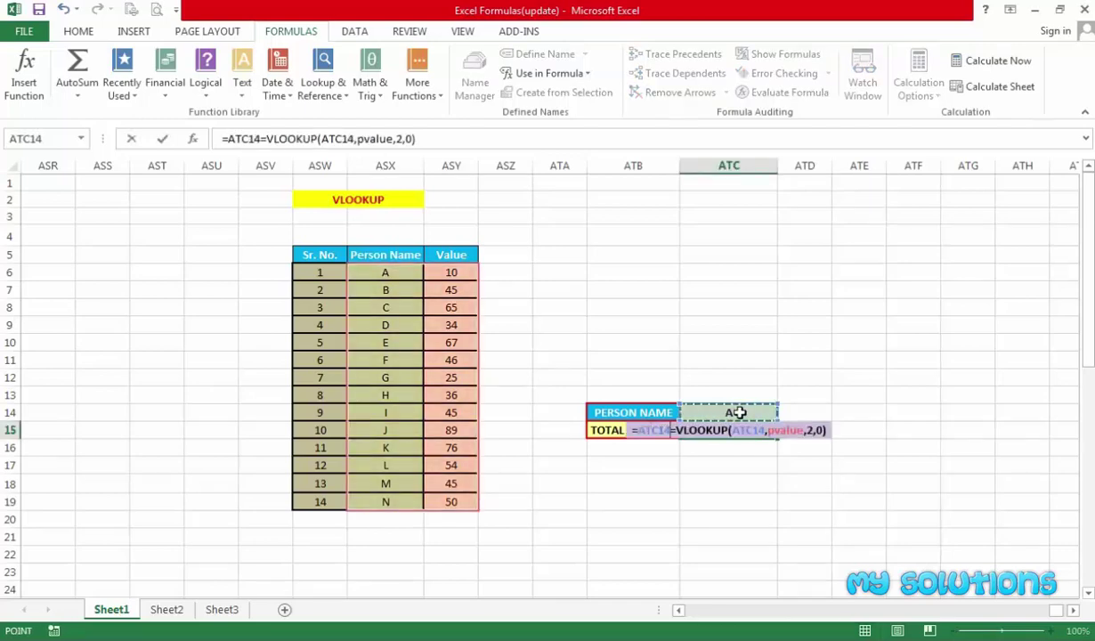
key(Return)
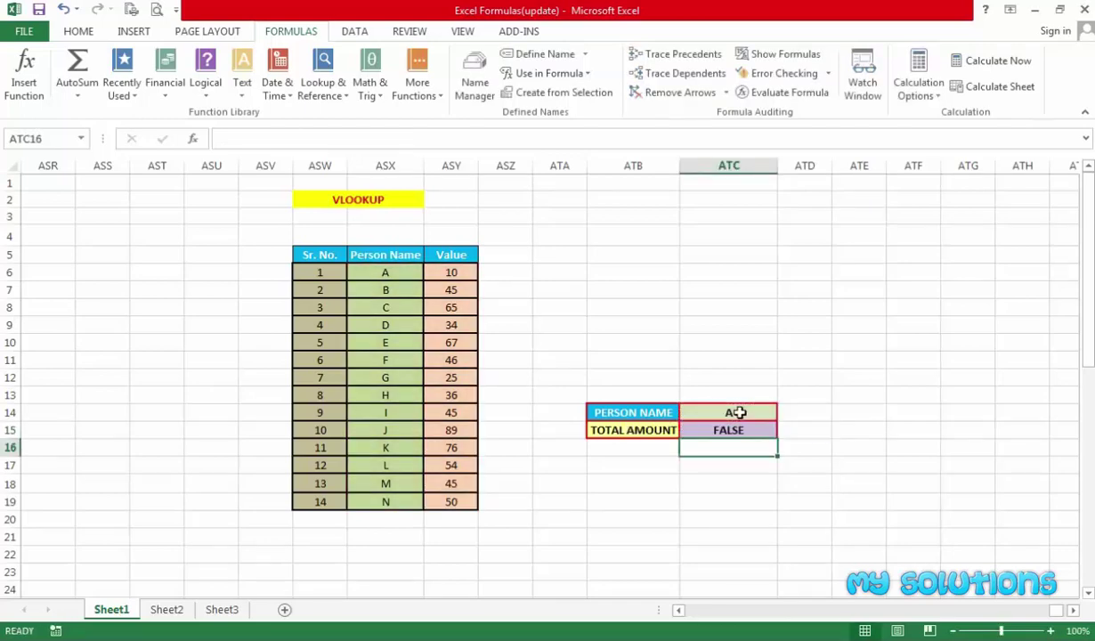
key(Up)
key(ctrl+z)
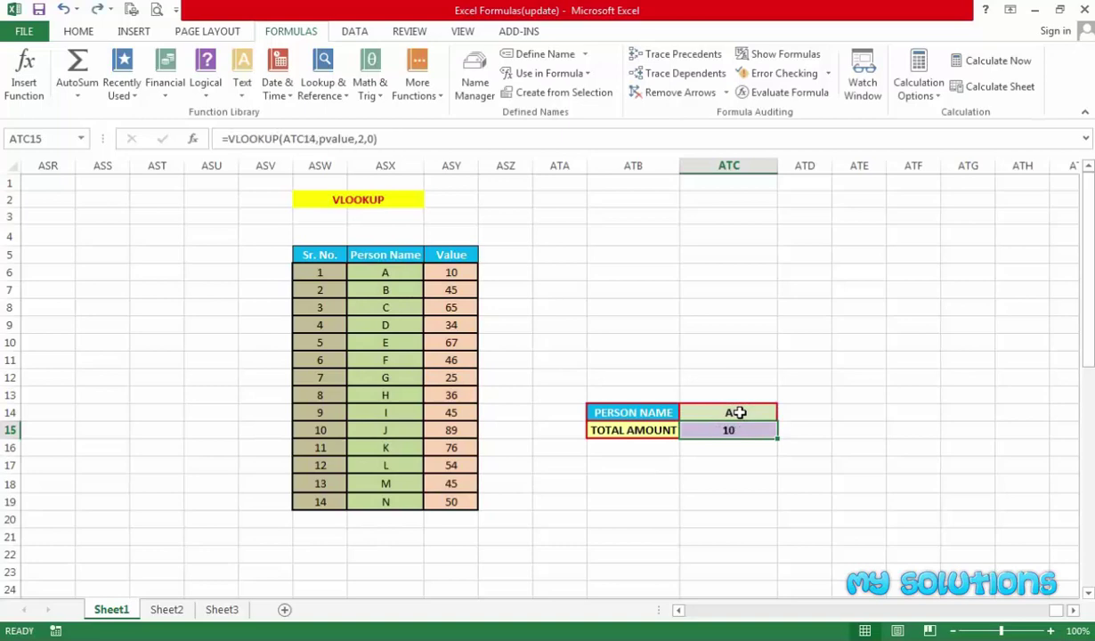
- Enter W as the person name in ATC14, and check the pvalue lookup range and the Total Amount formula
click(737, 412)
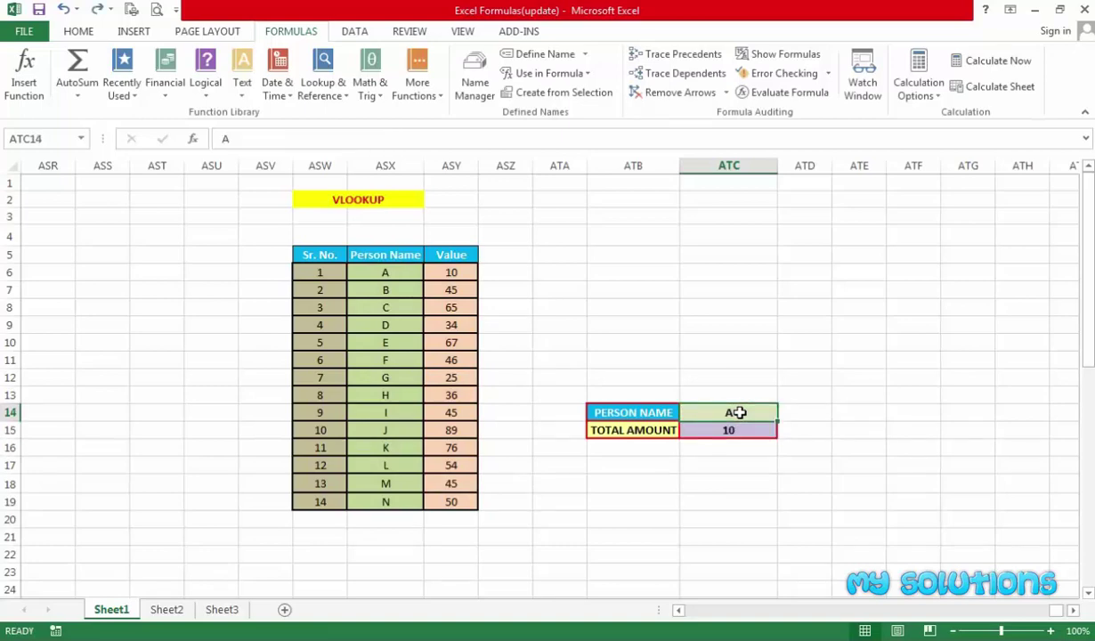
text(W)
key(Return)
click(738, 412)
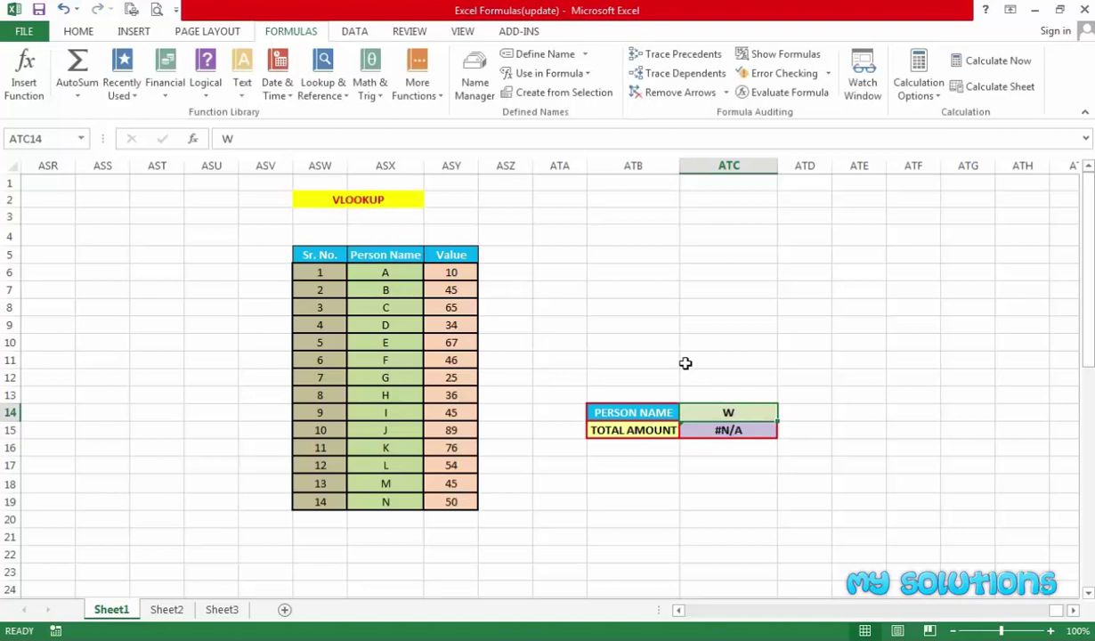
drag(379, 271, 449, 501)
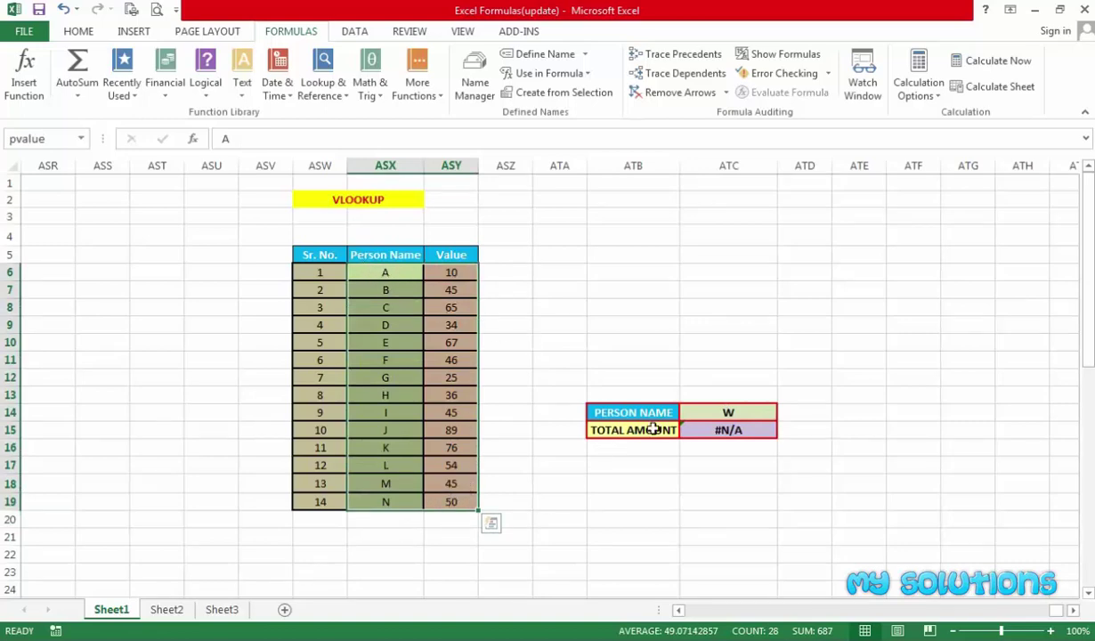
click(709, 429)
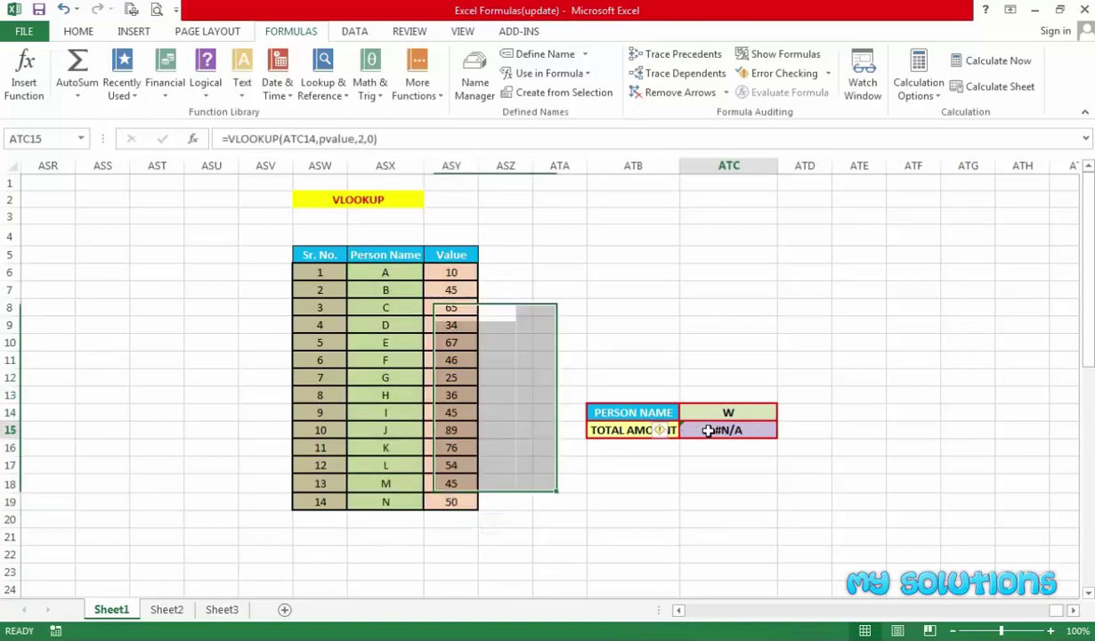
- Start a formula in ATC17 that nests VLOOKUP inside ISNA as the logical test of an IF function
click(723, 483)
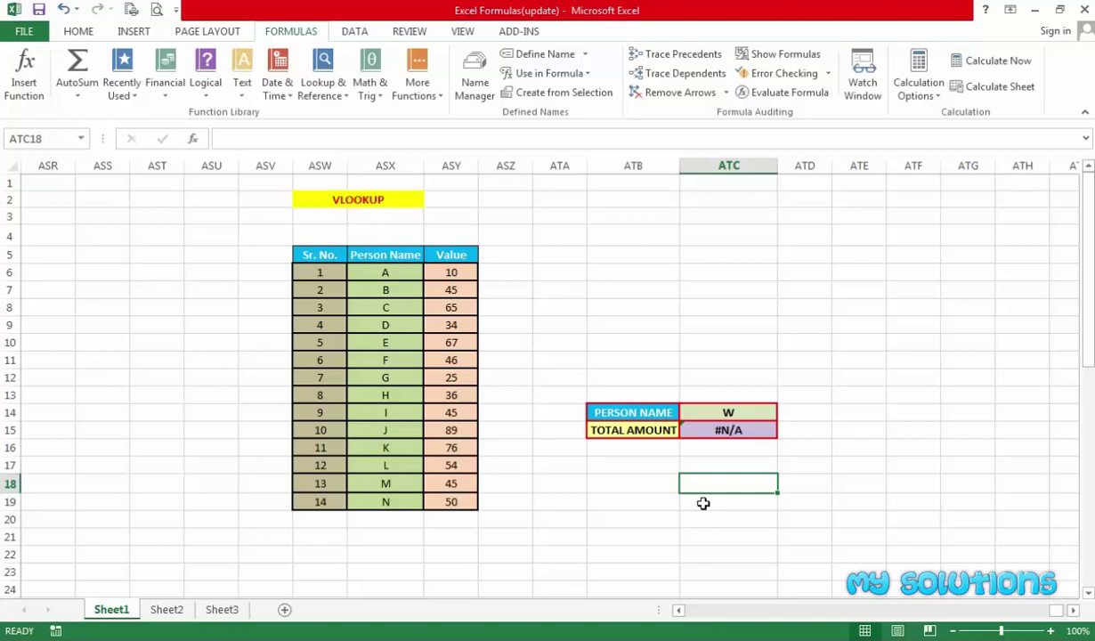
click(705, 465)
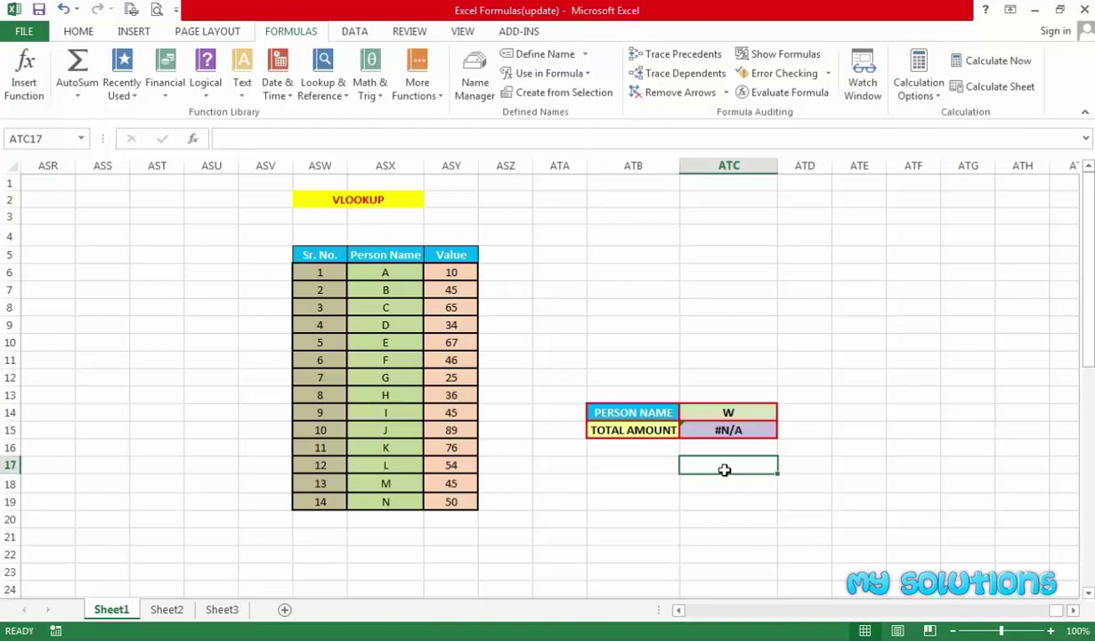
text(=if()
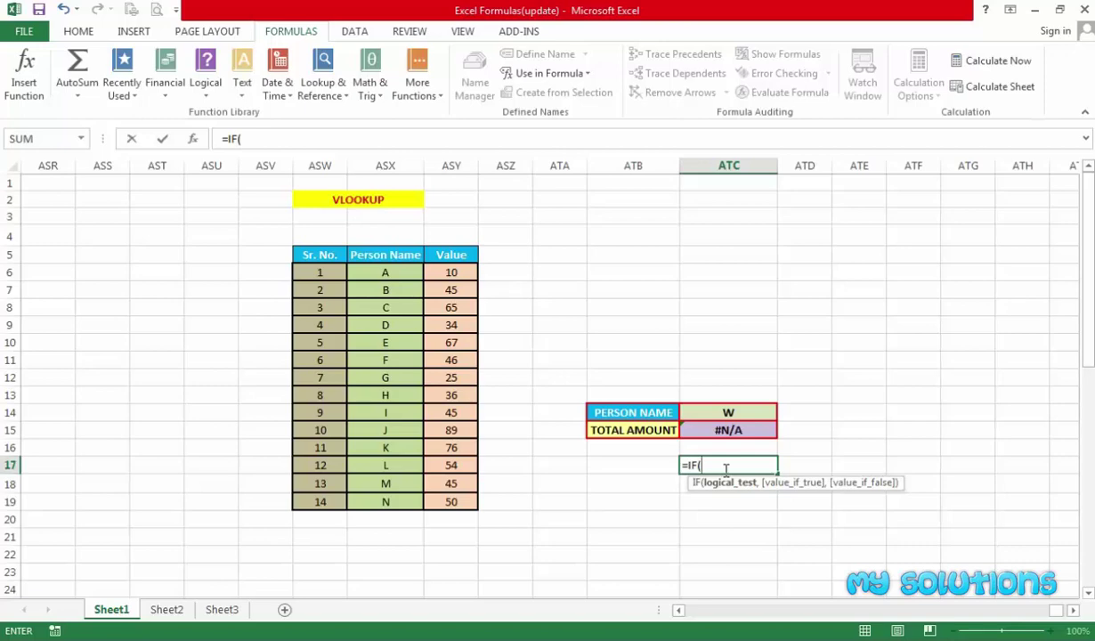
text(isna()
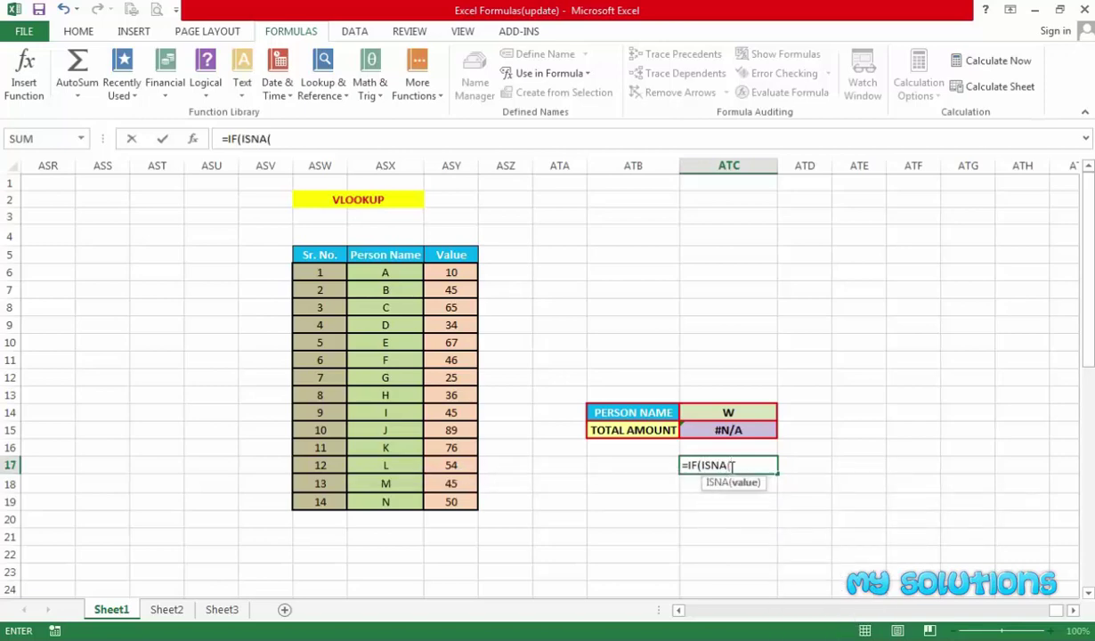
key(BackSpace)
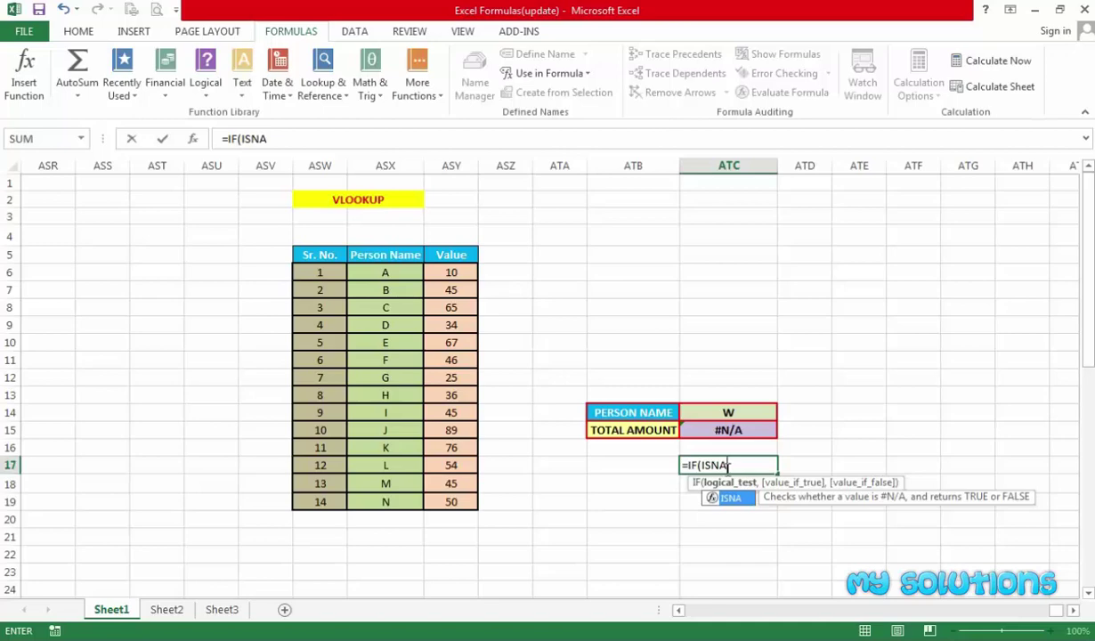
text(()
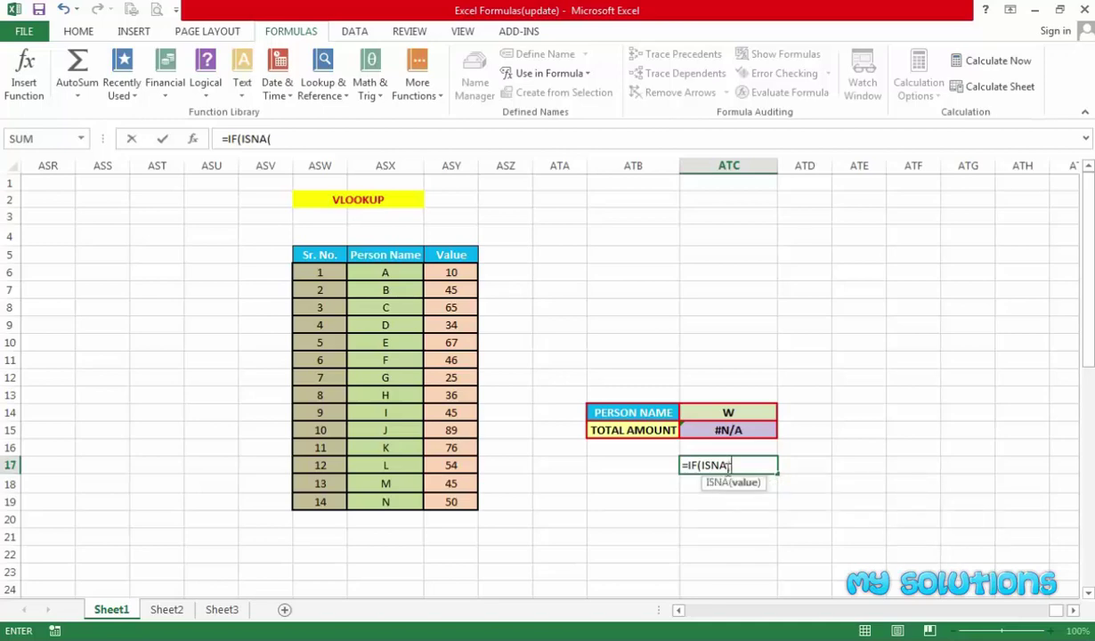
text(vlo)
key(Tab)
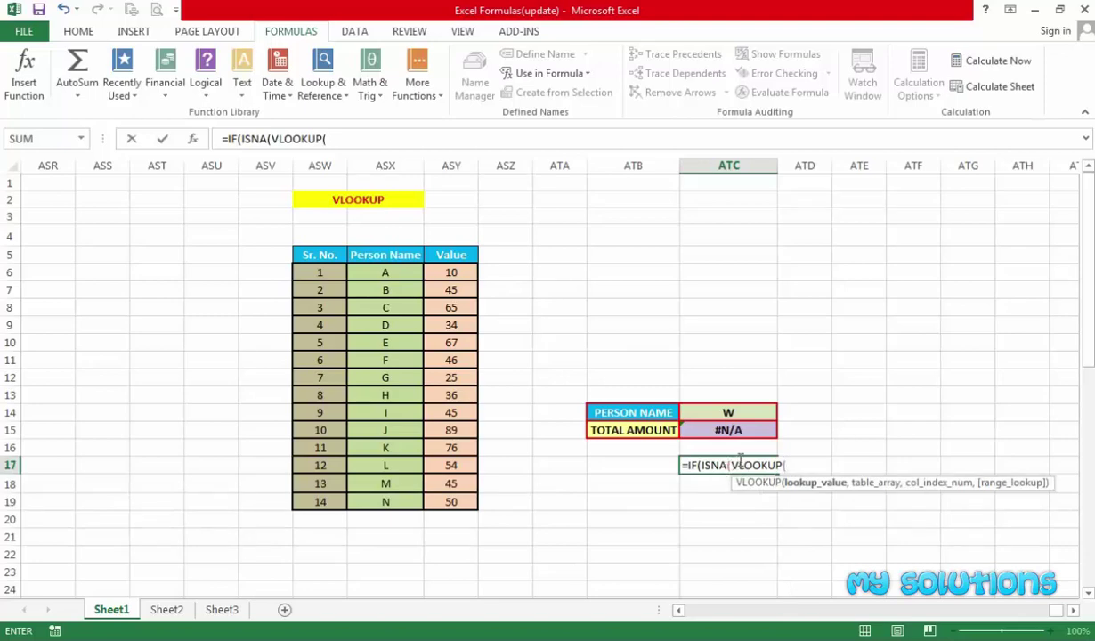
- Complete the ISNA test with VLOOKUP arguments ATC14, the pvalue range, column index 2 and range lookup 0
click(731, 410)
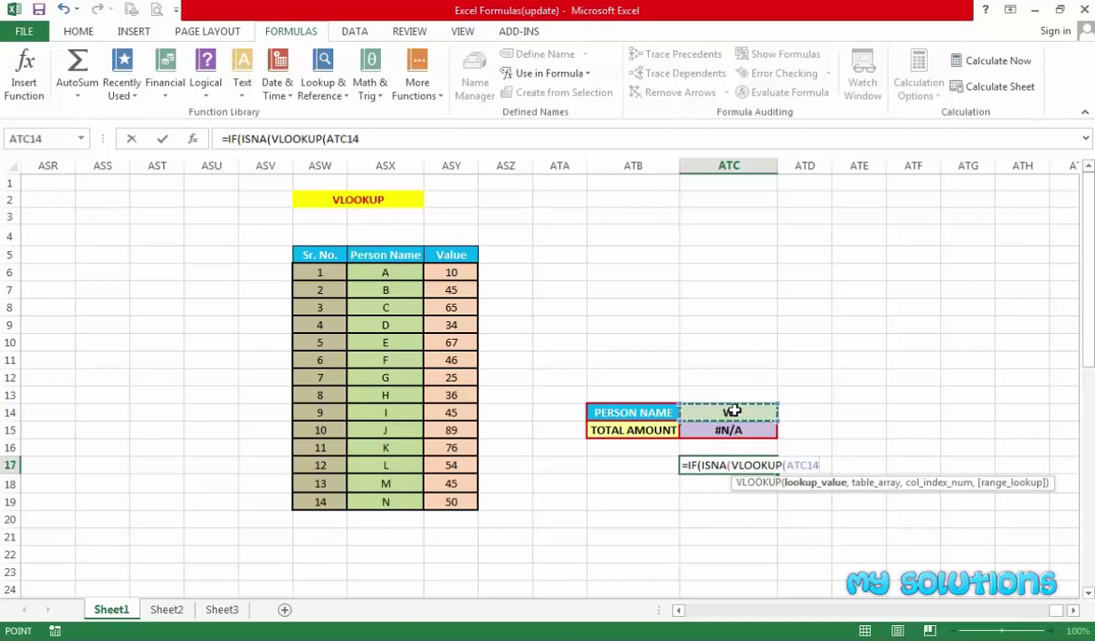
text(,)
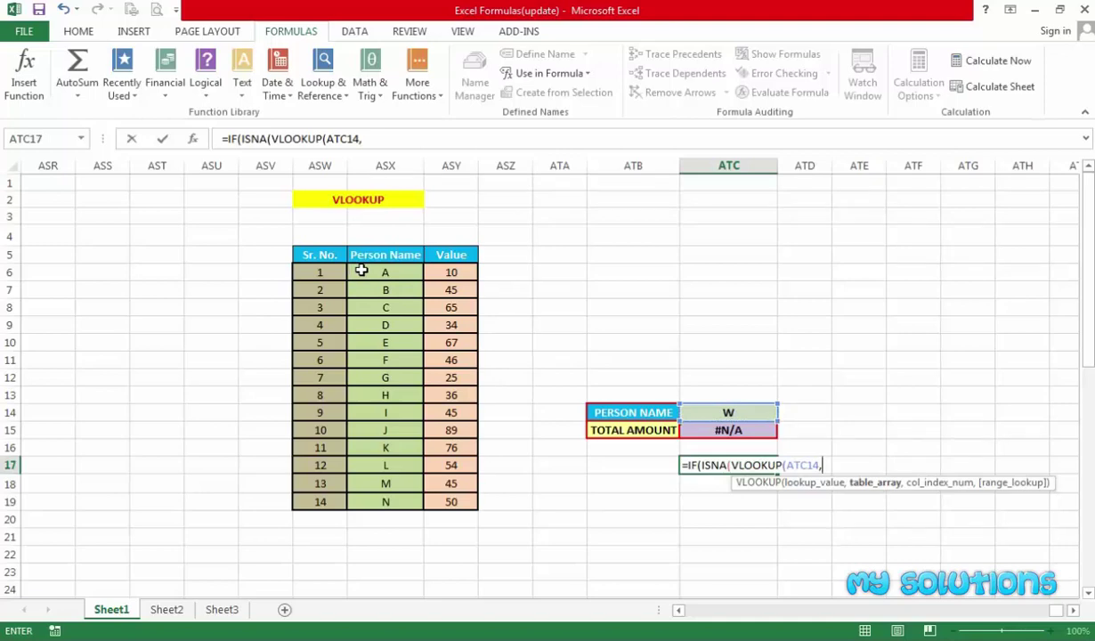
drag(363, 270, 440, 503)
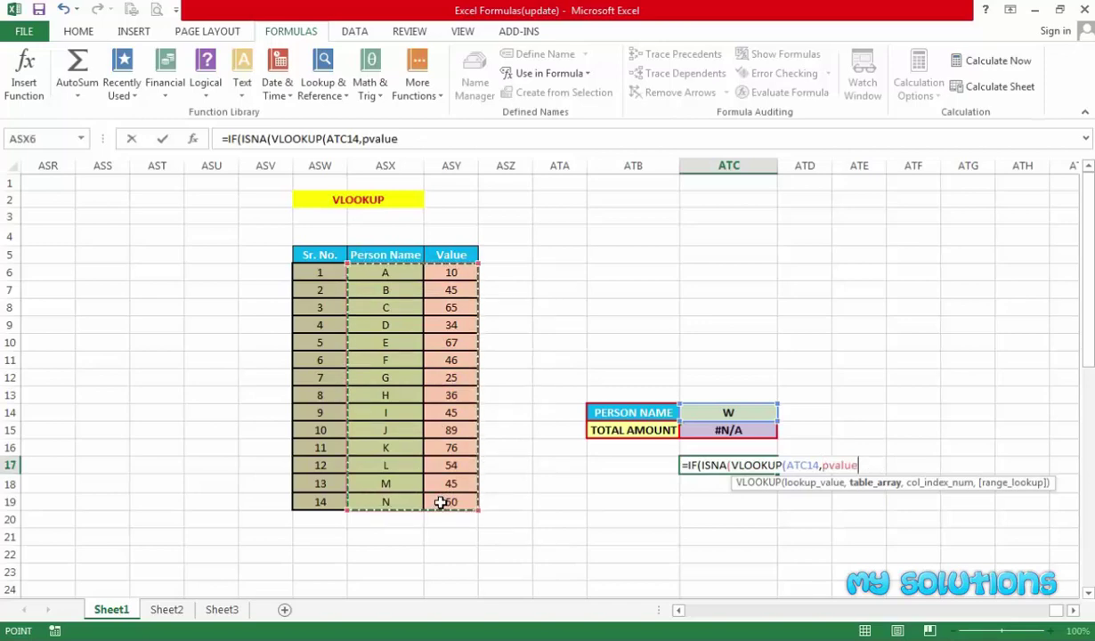
text(,)
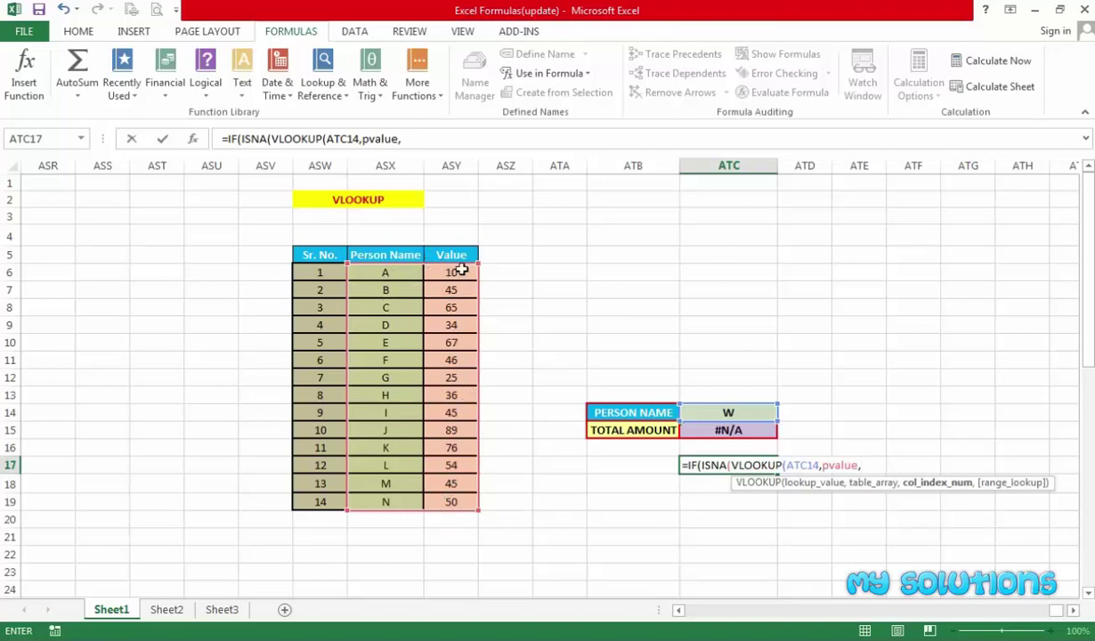
text(2,0)
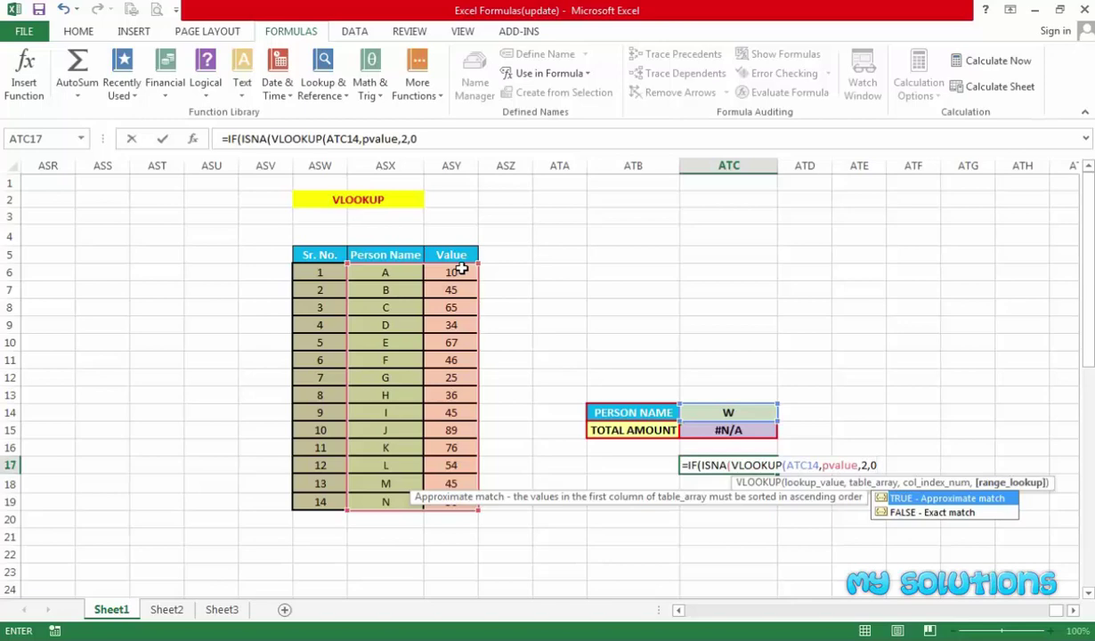
text())
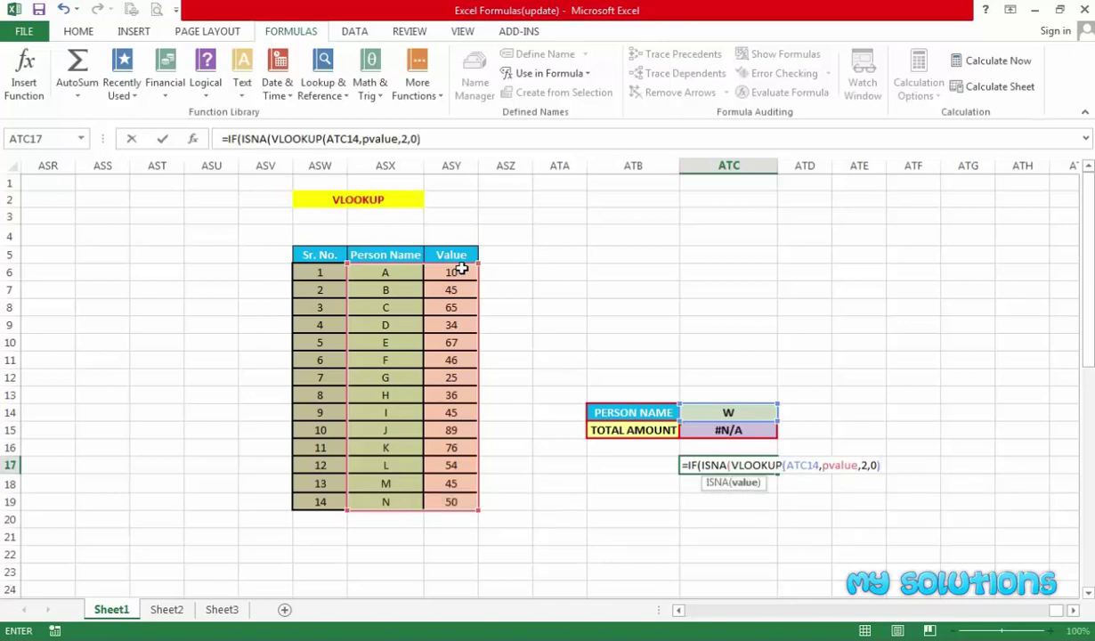
text())
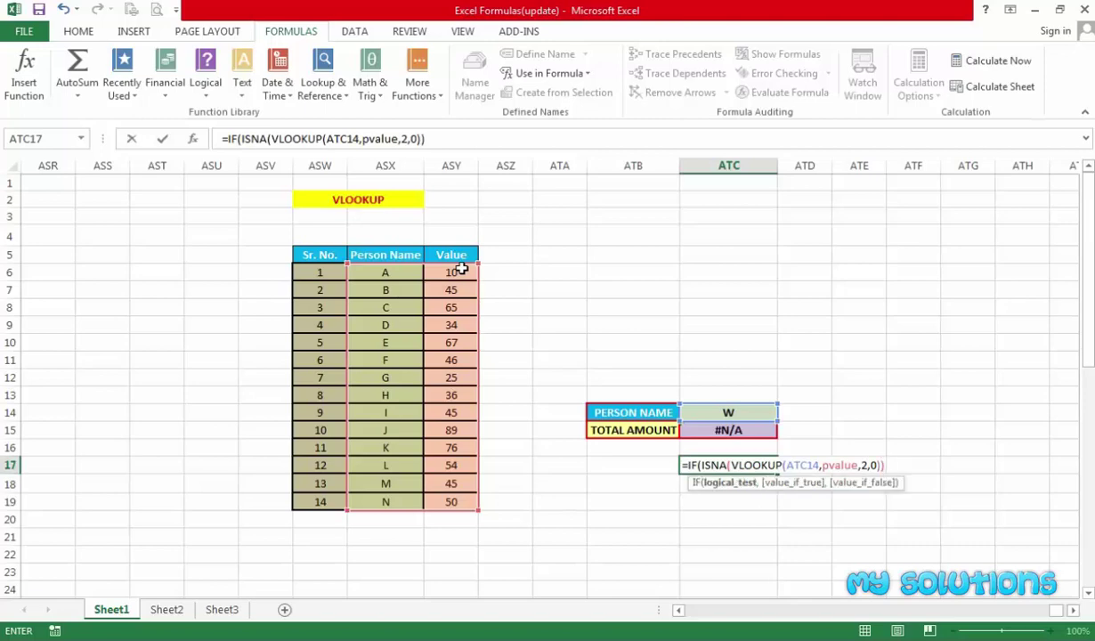
- Finish the IF formula with "" as the true value and VLOOKUP(ATC14,pvalue,2,0) as the false value, accepting the closing-parenthesis correction
text(,)
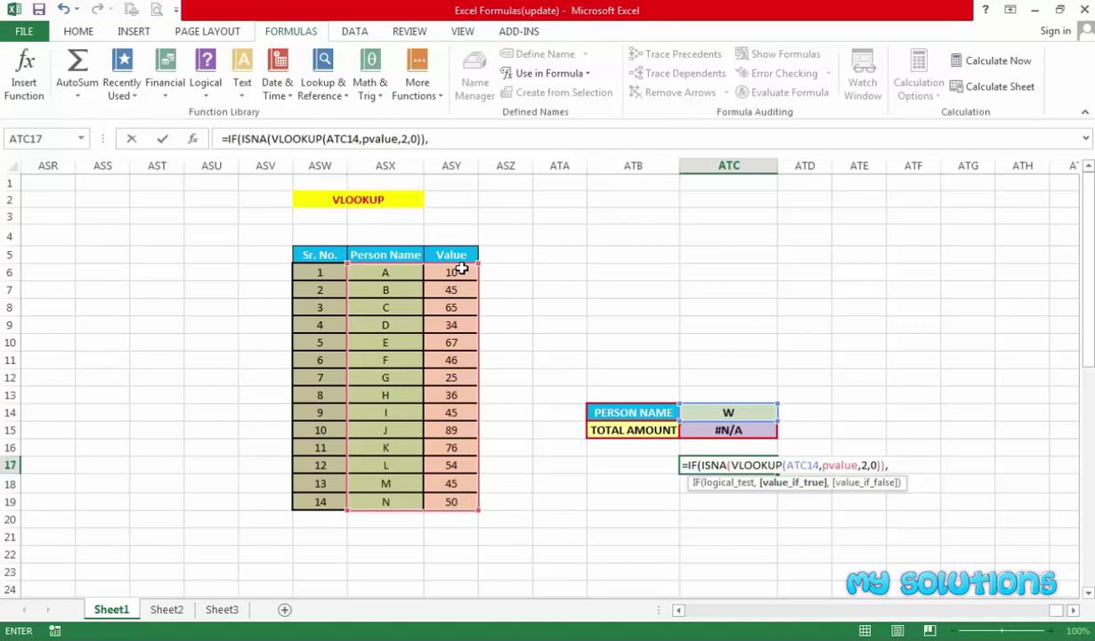
text("",)
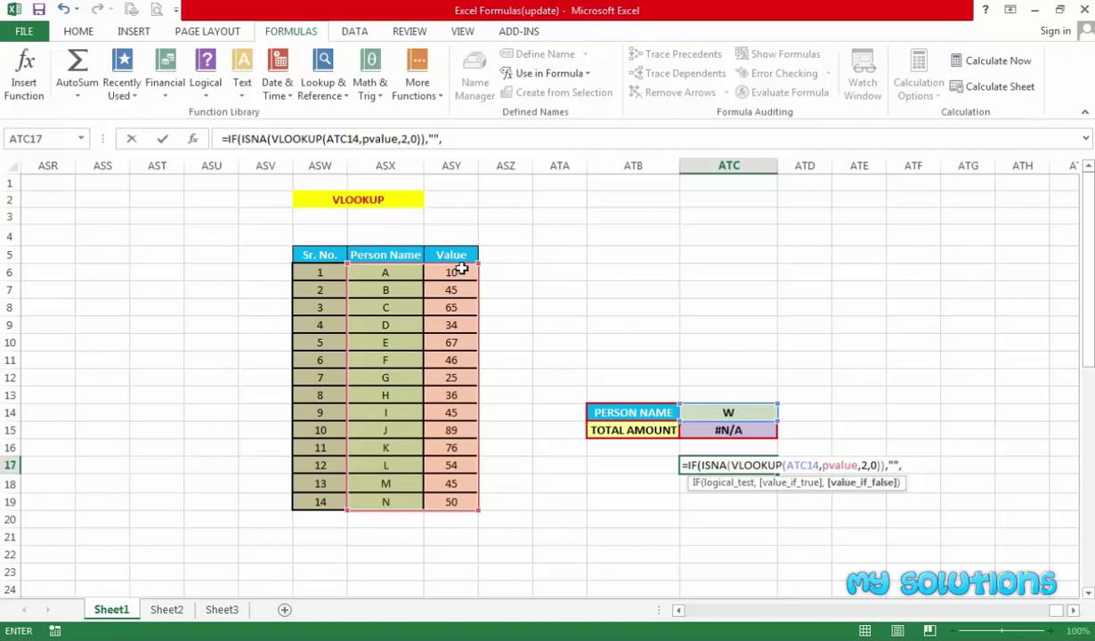
text(vlo)
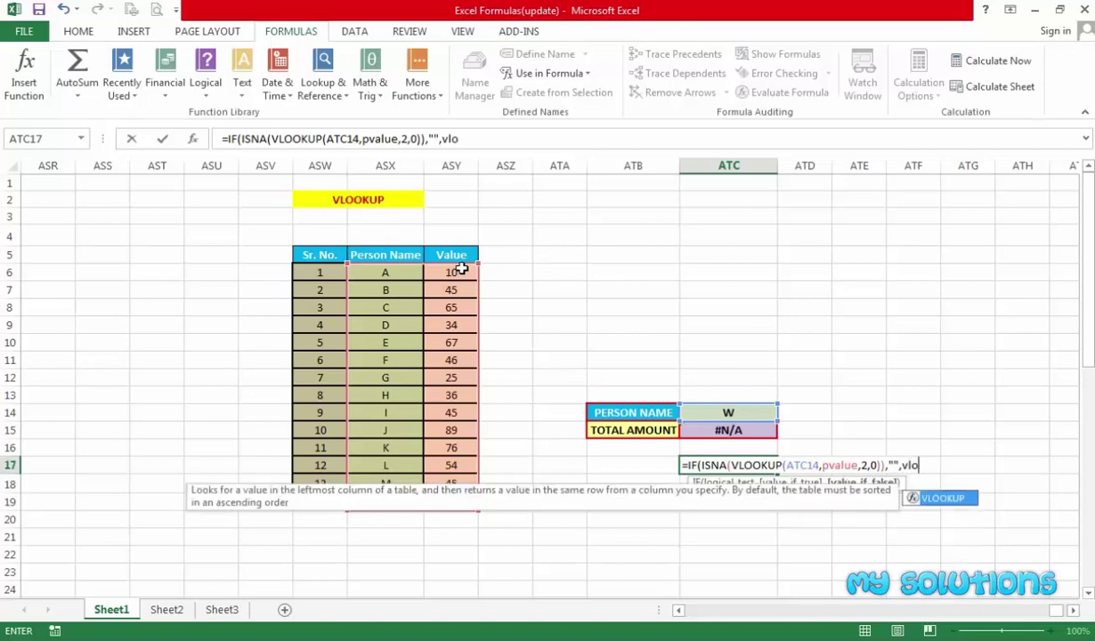
key(Tab)
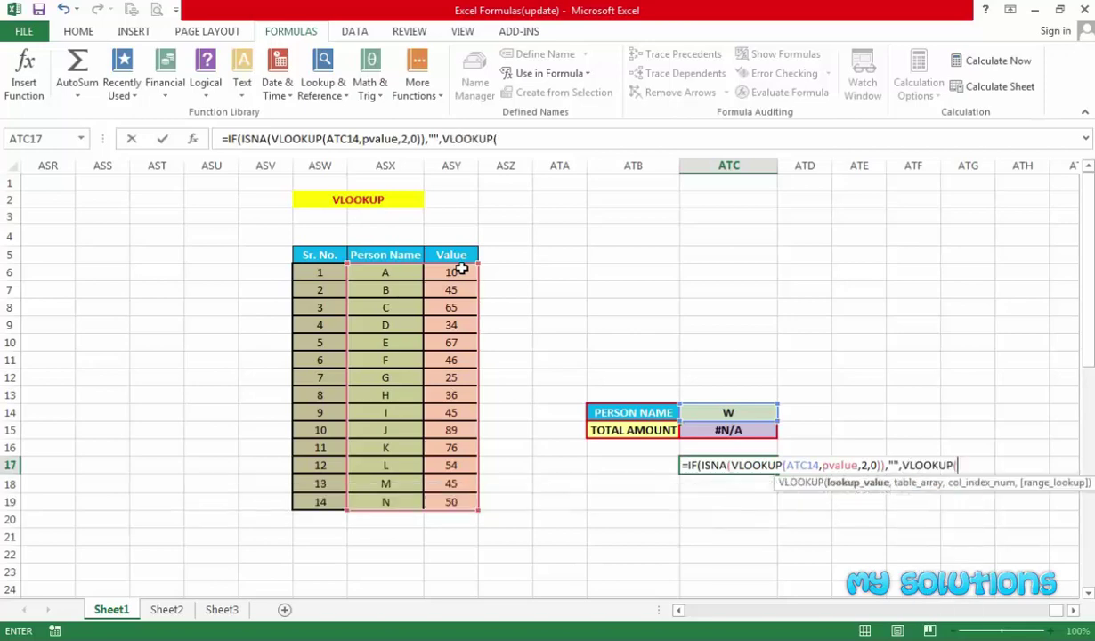
click(706, 413)
text(,)
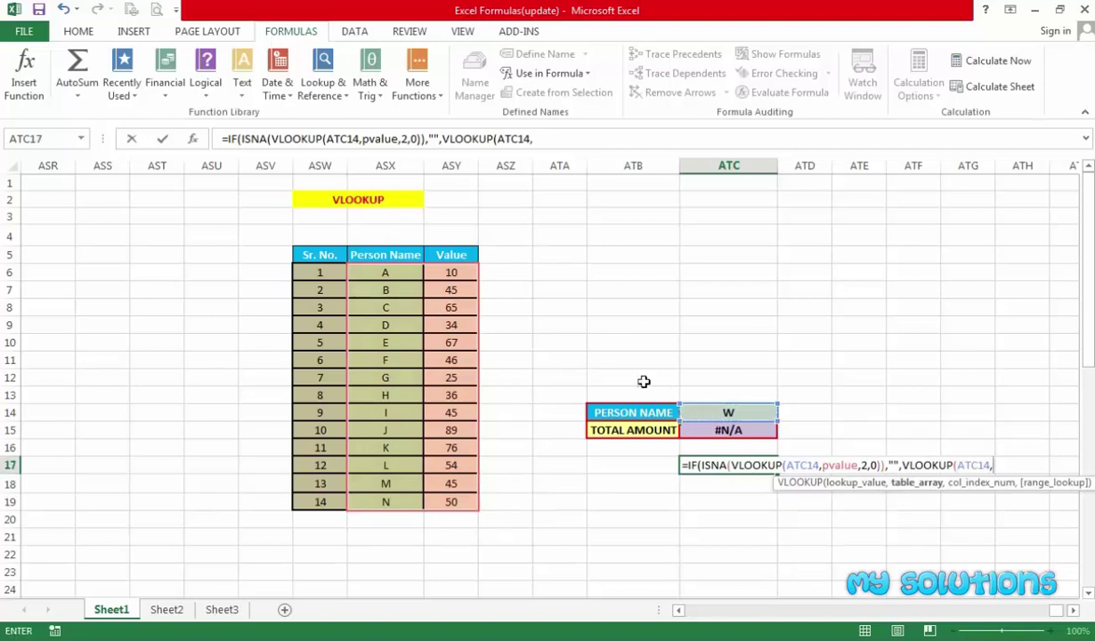
drag(364, 283, 450, 502)
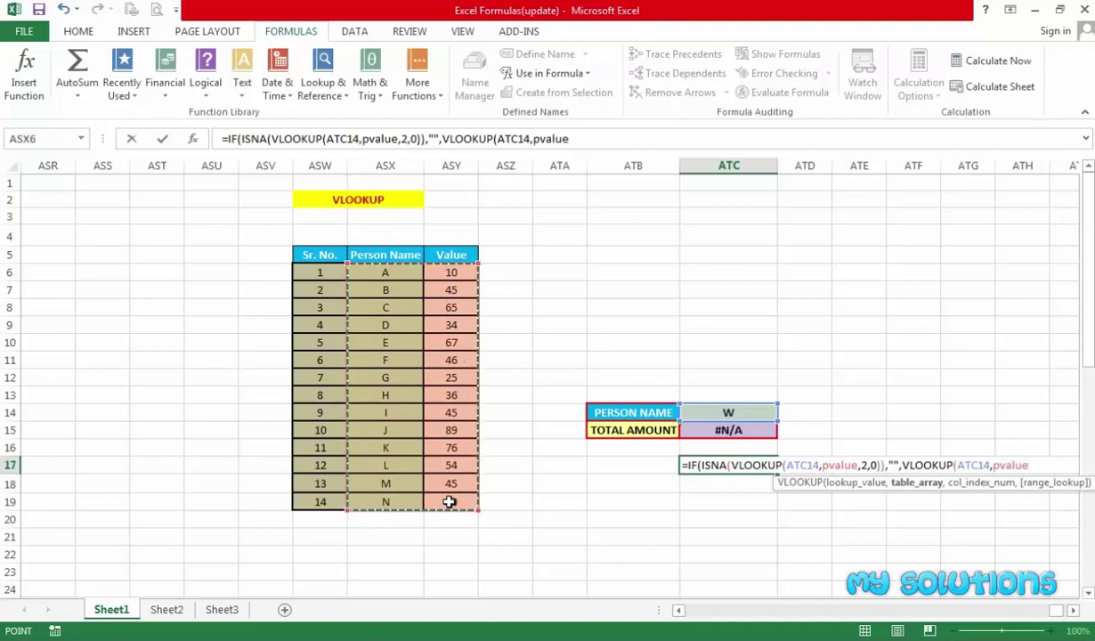
text(,2)
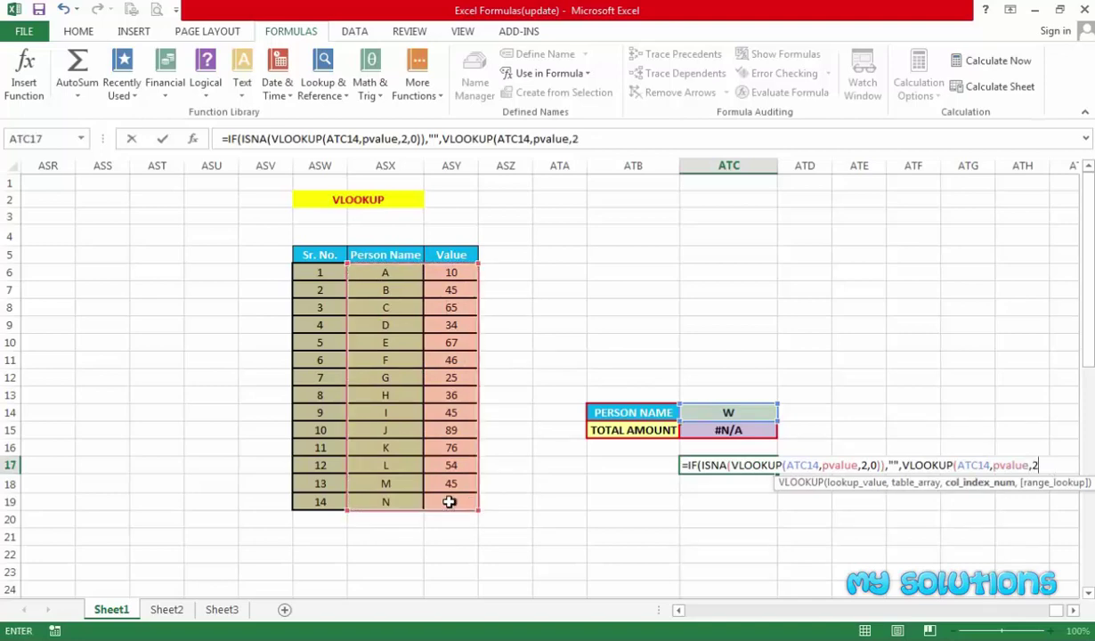
text(,)
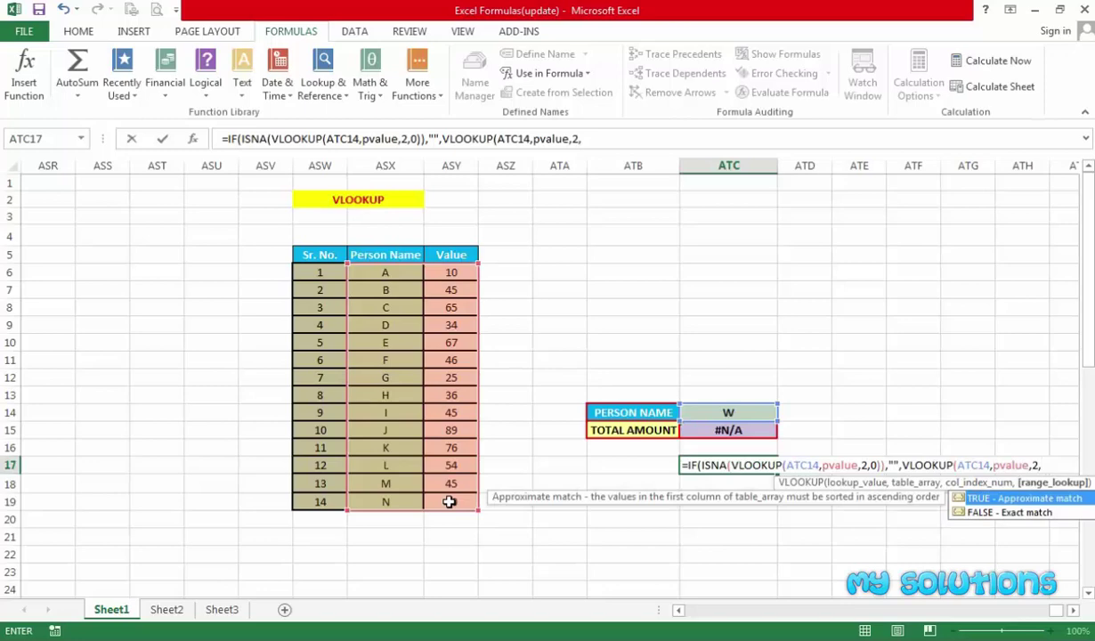
text(0))
key(Return)
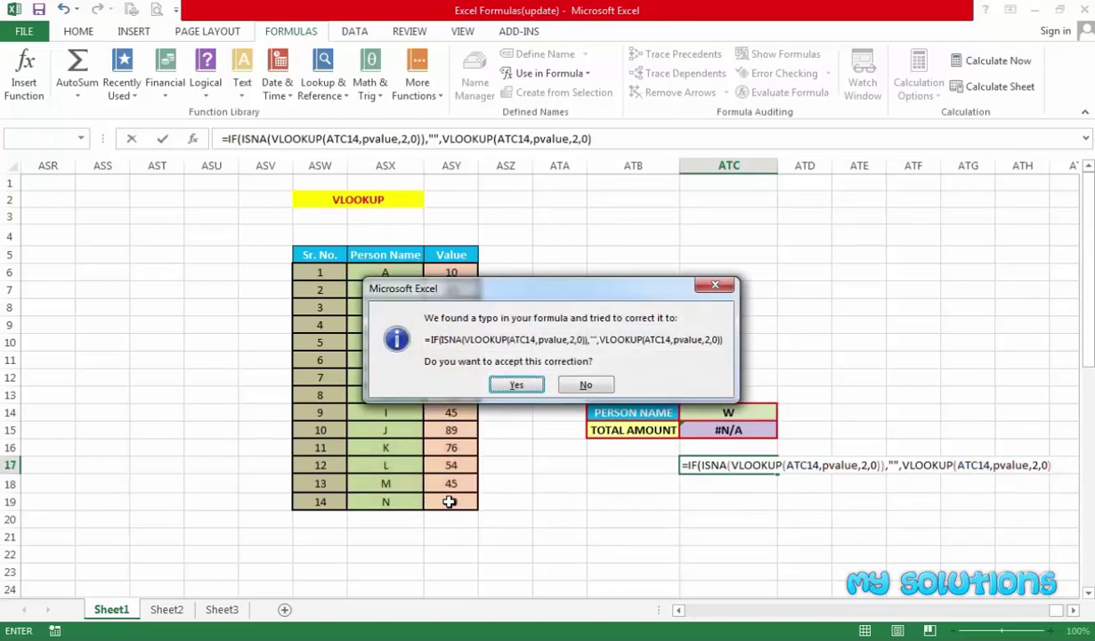
key(Return)
key(Up)
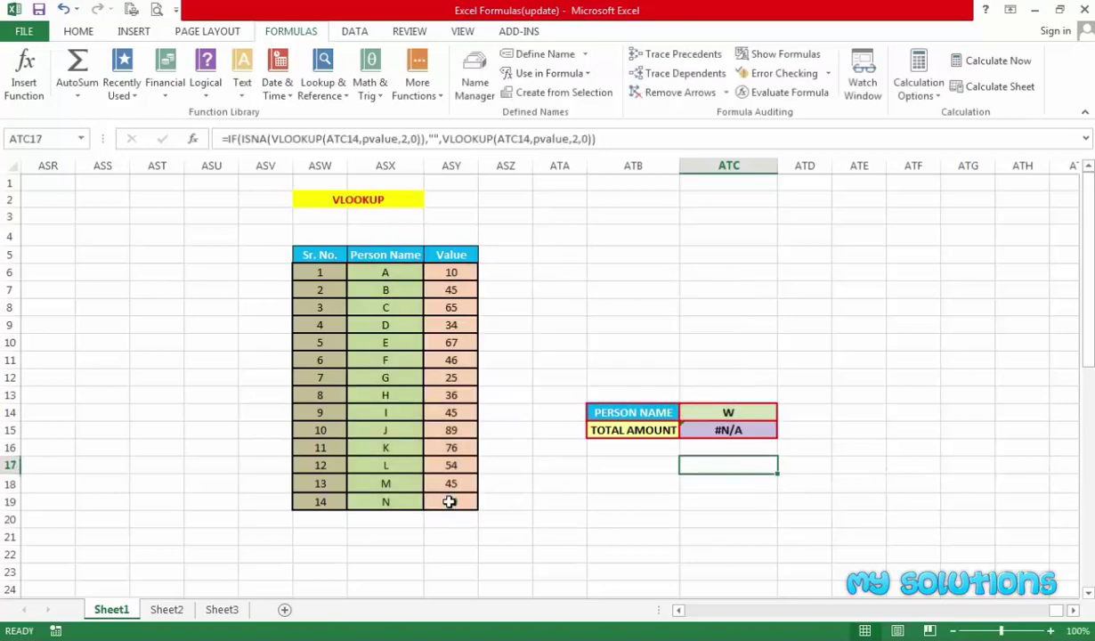
- Change the person name in ATC14 to A and check the result of the IF formula in ATC17
key(Up)
key(Up)
key(Up)
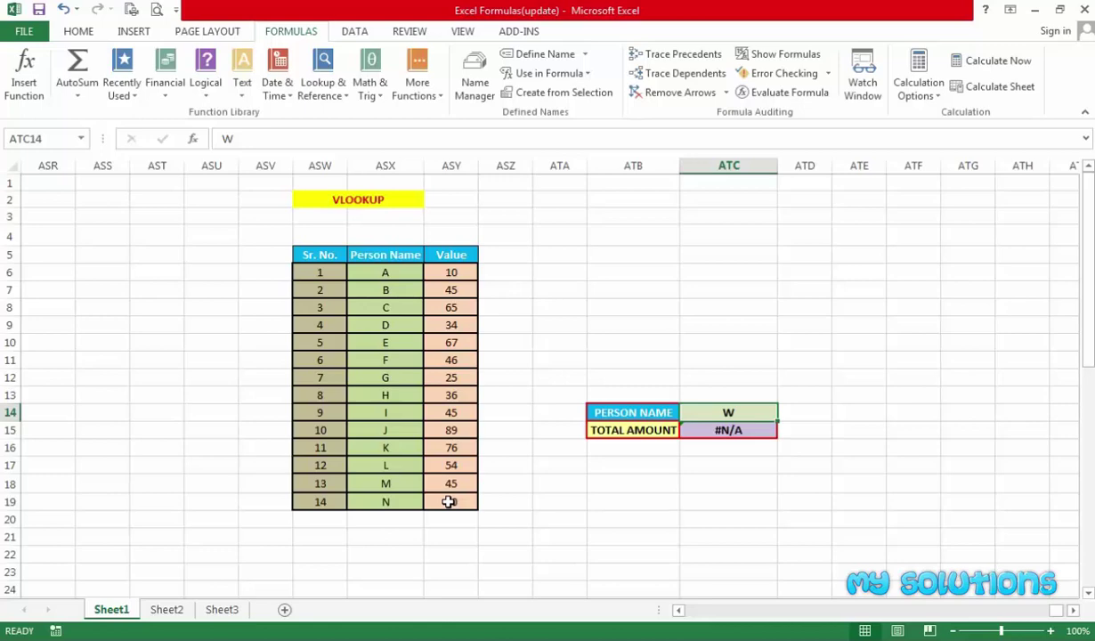
key(Down)
key(Up)
text(A)
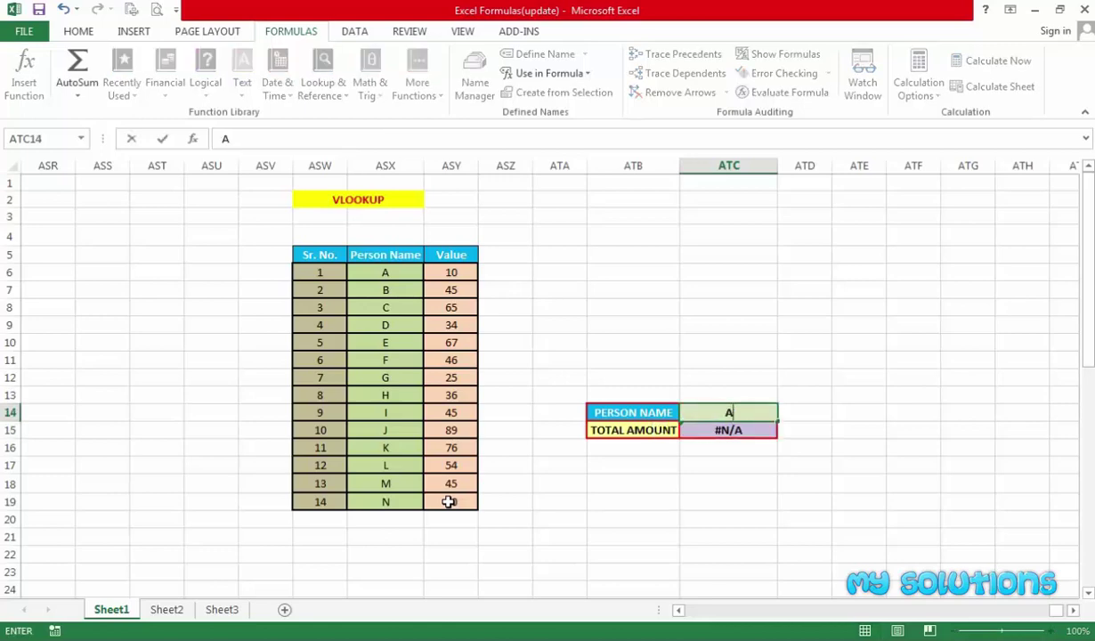
key(Return)
key(Up)
key(Down)
key(Down)
key(Down)
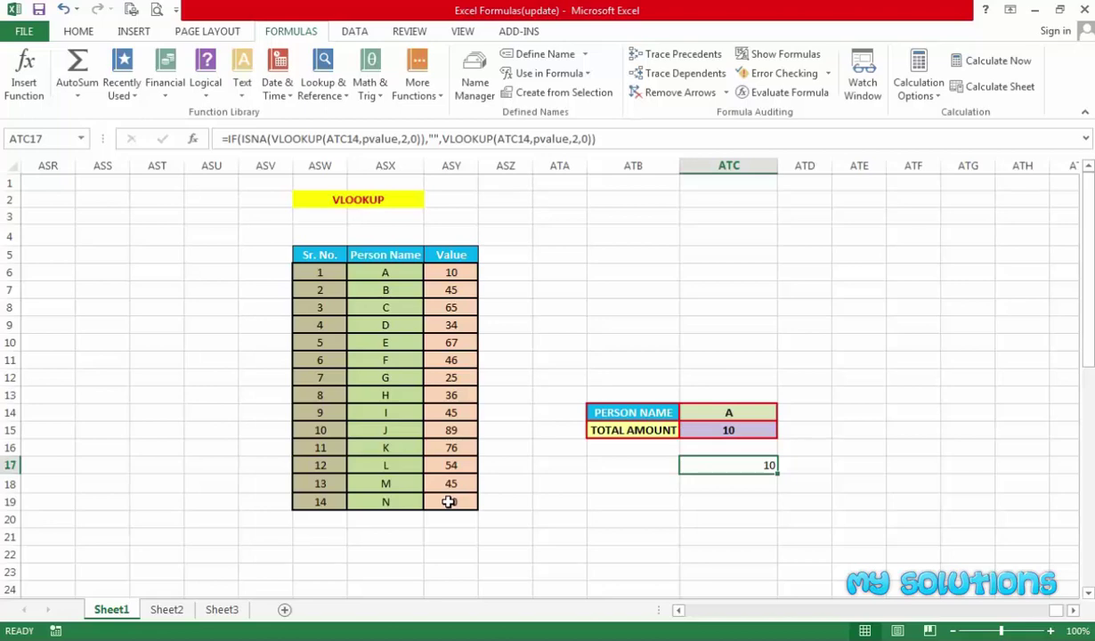
- Edit the IF formula in ATC17 so its true value is the text "Record Not Found" instead of an empty string
key(F2)
key(Left)
key(Left)
key(Left)
key(Left)
key(Left)
key(Left)
key(Left)
key(Left)
key(Left)
key(Left)
key(Left)
key(Left)
key(Left)
key(Left)
key(Left)
key(Left)
key(Left)
key(Left)
key(Left)
key(Left)
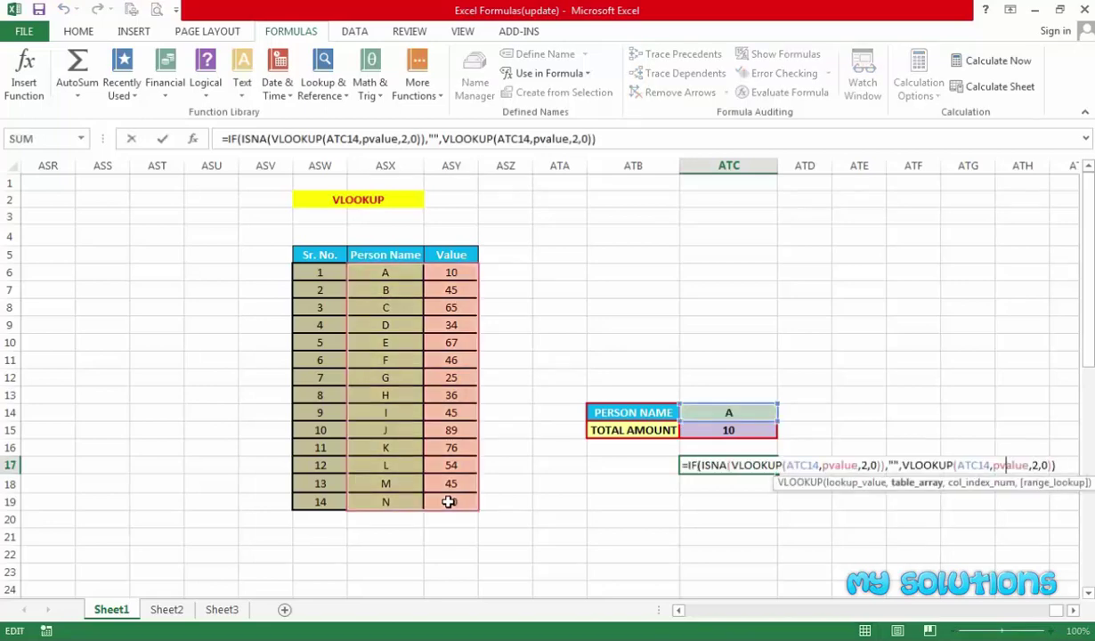
key(Left)
key(Left)
key(Left)
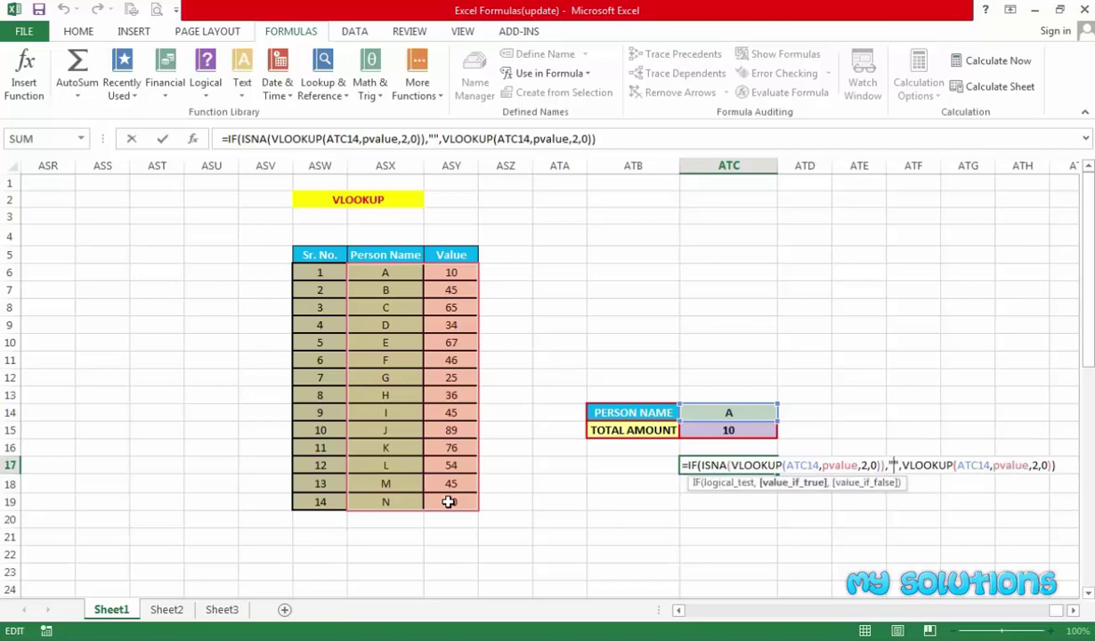
text(Record)
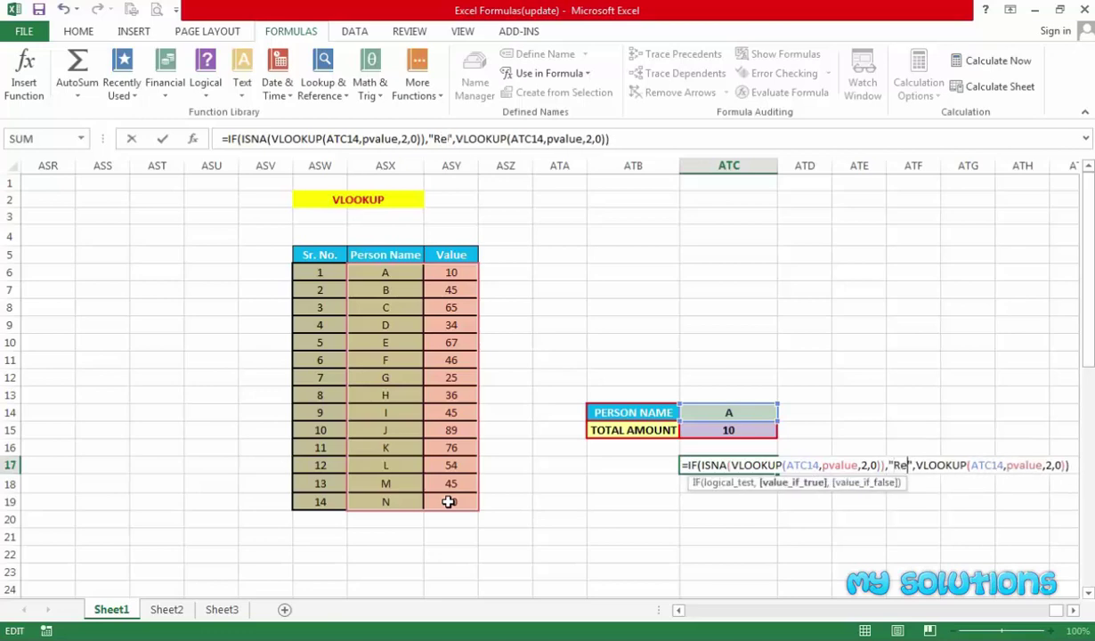
text( Not Fo)
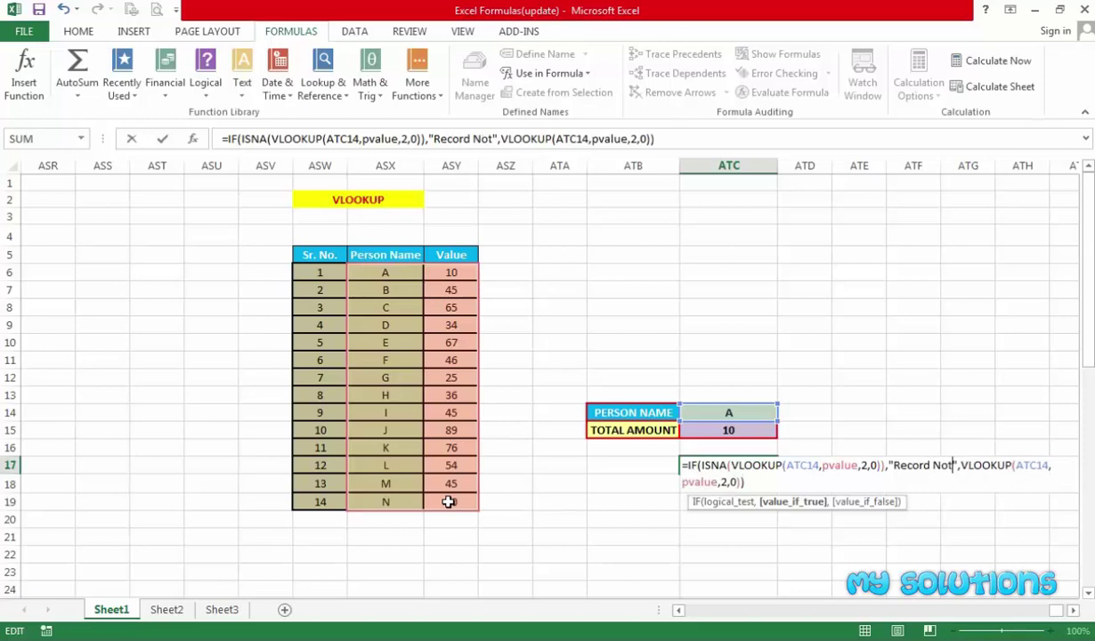
text(und)
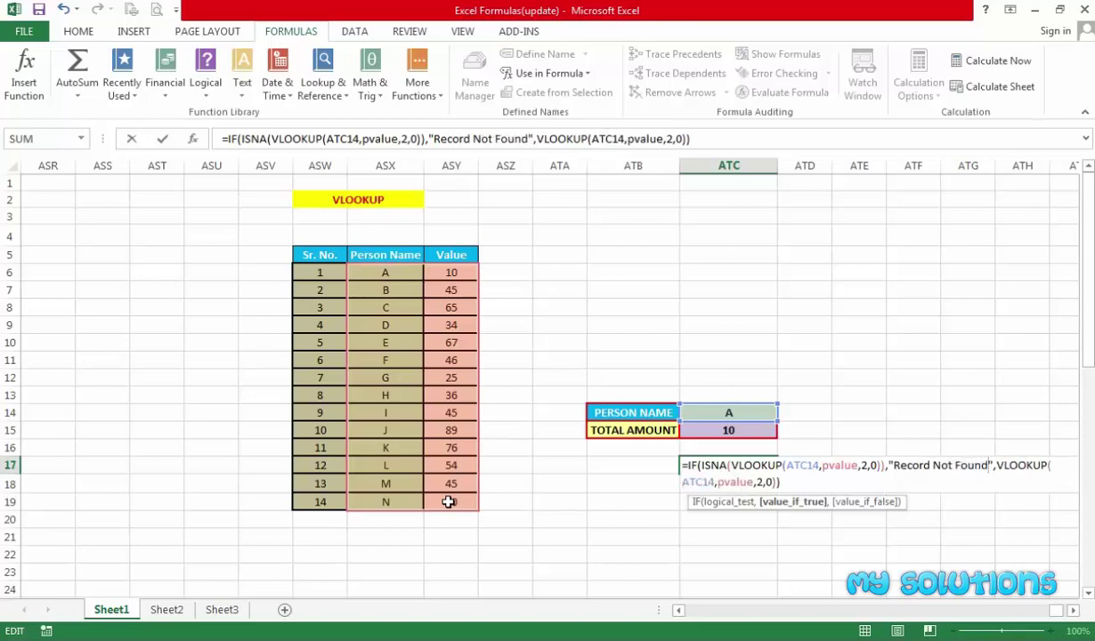
key(Return)
- Change the person name in ATC14 to W and check the result of the IF formula in ATC17
key(Up)
key(Up)
key(Up)
key(Up)
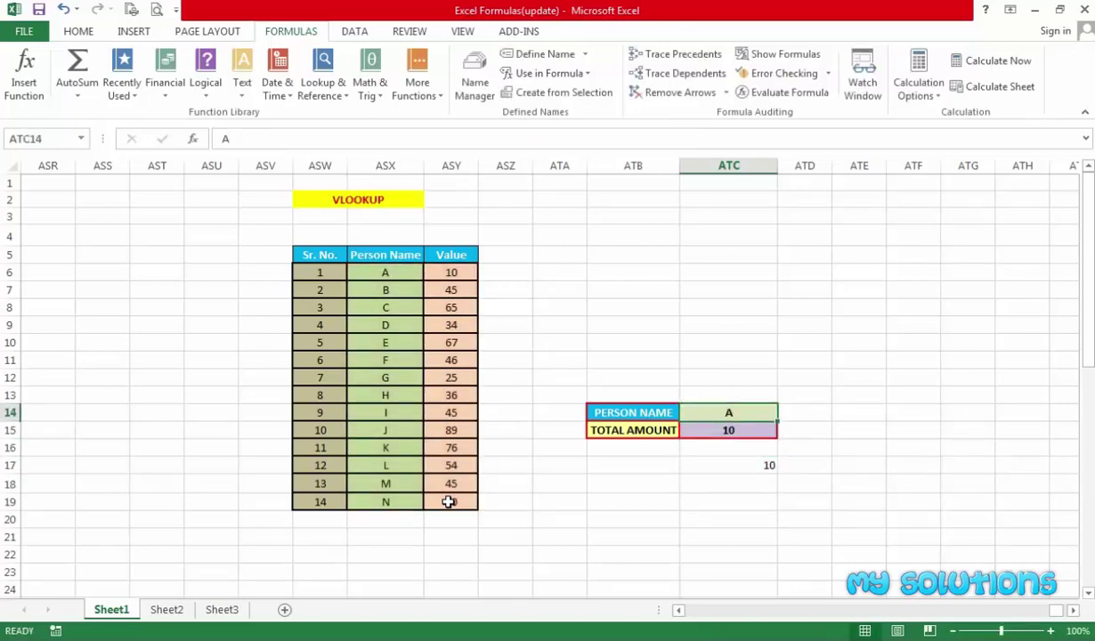
text(W)
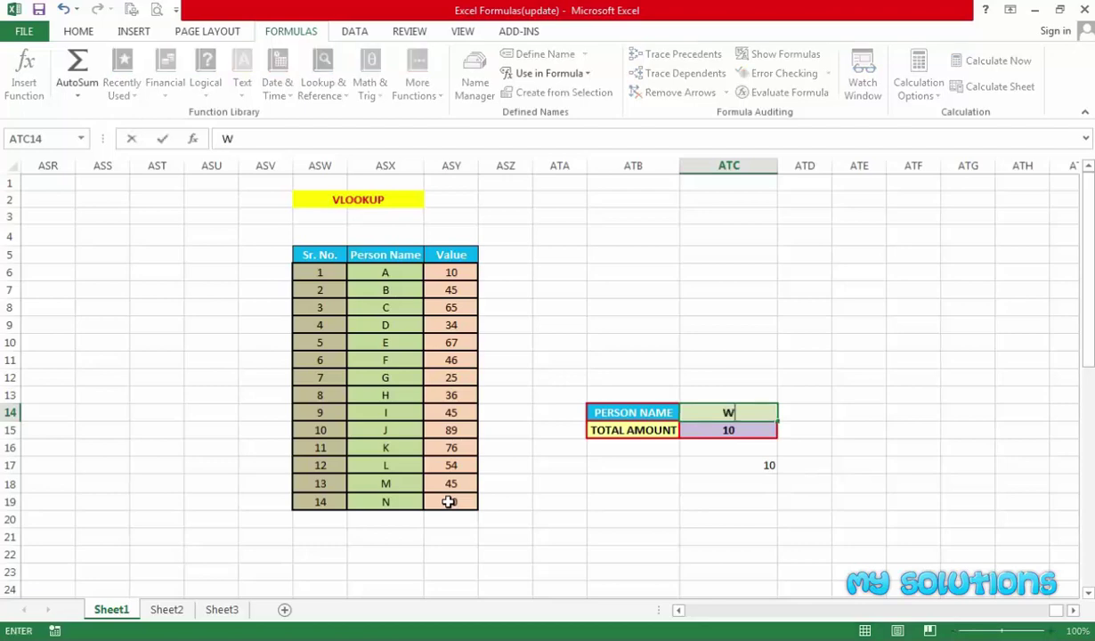
key(Return)
key(Up)
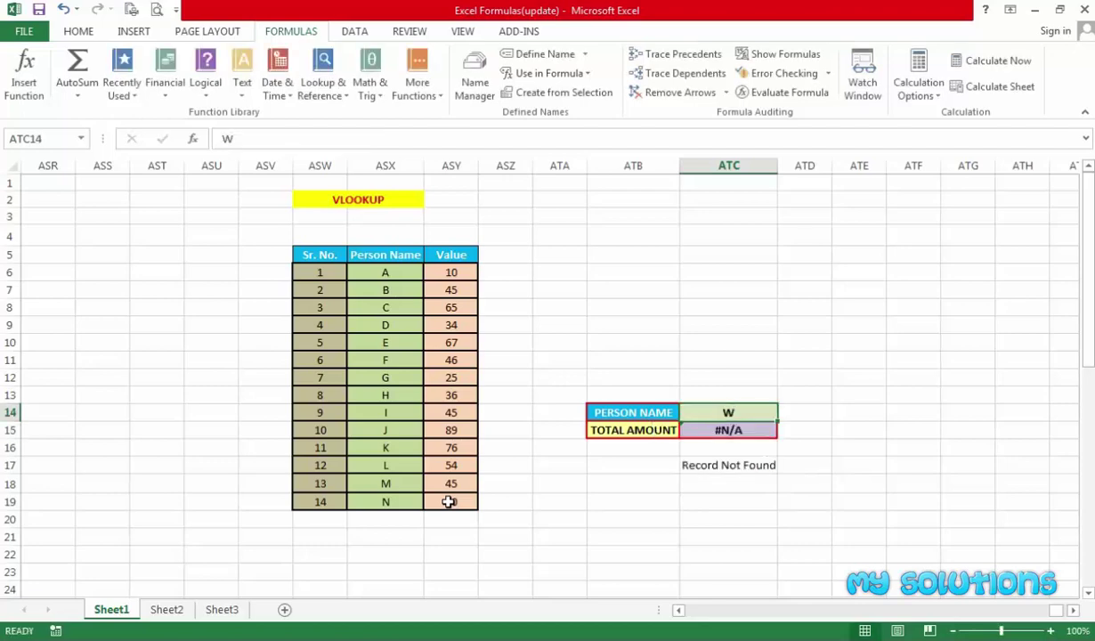
click(704, 463)
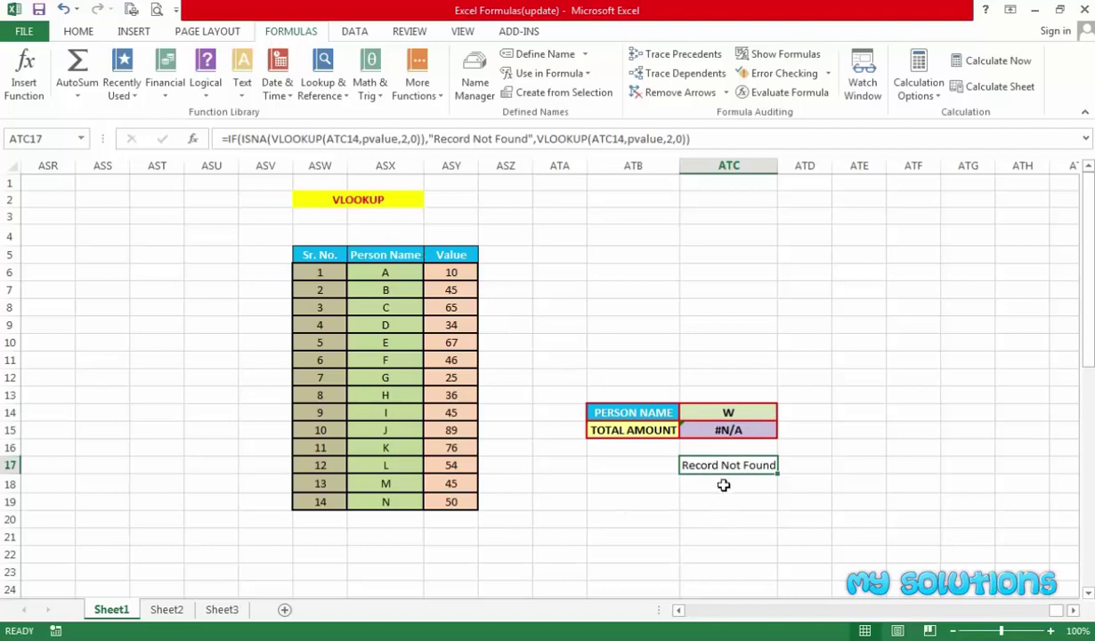
click(724, 485)
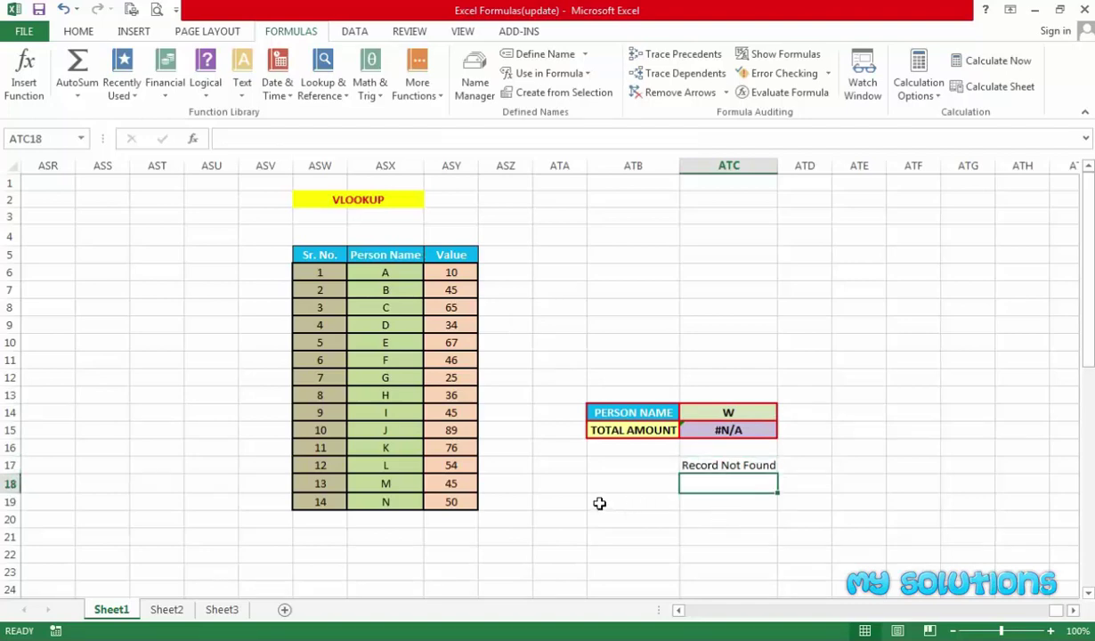
click(555, 505)
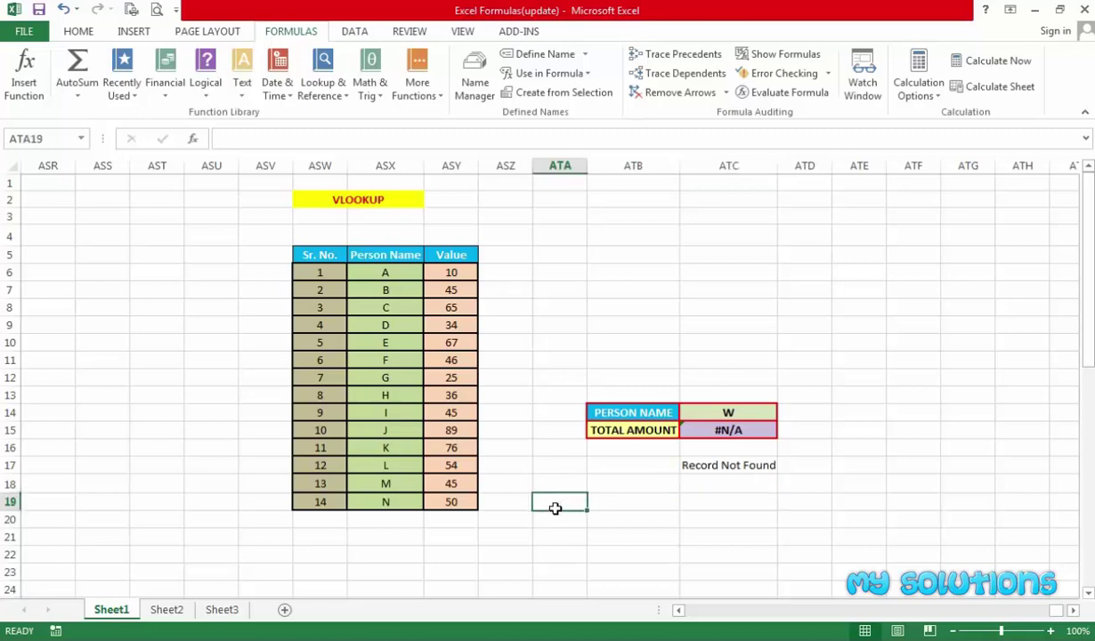